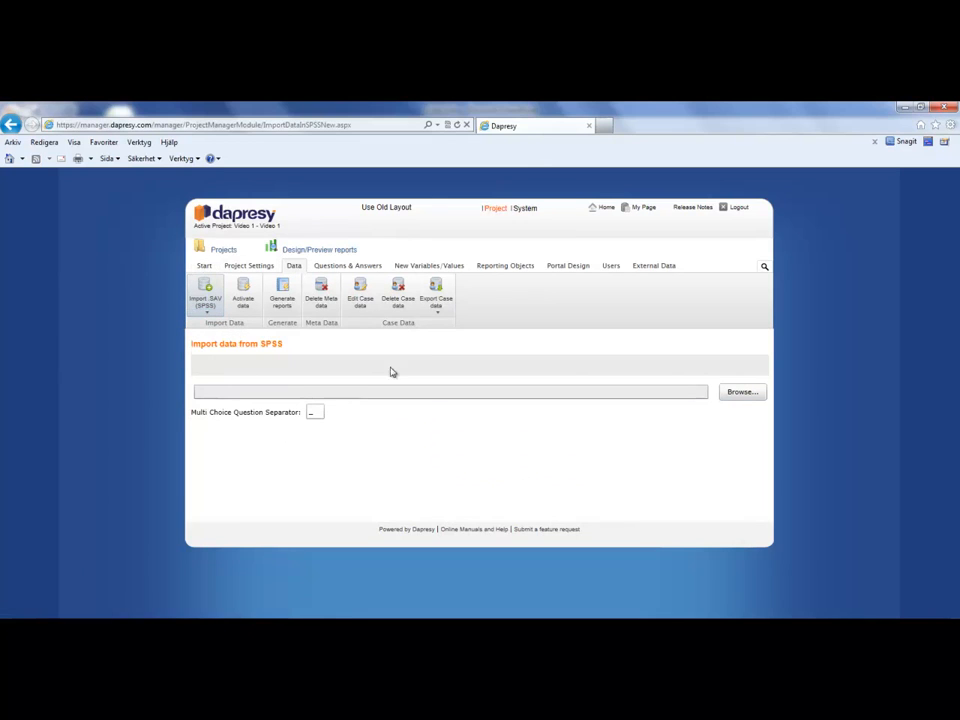
Choose the SPSS file Tracking Demo Data 2011_1 from the desktop for the data import
{"action": "left_click", "coordinate": [741, 392]}
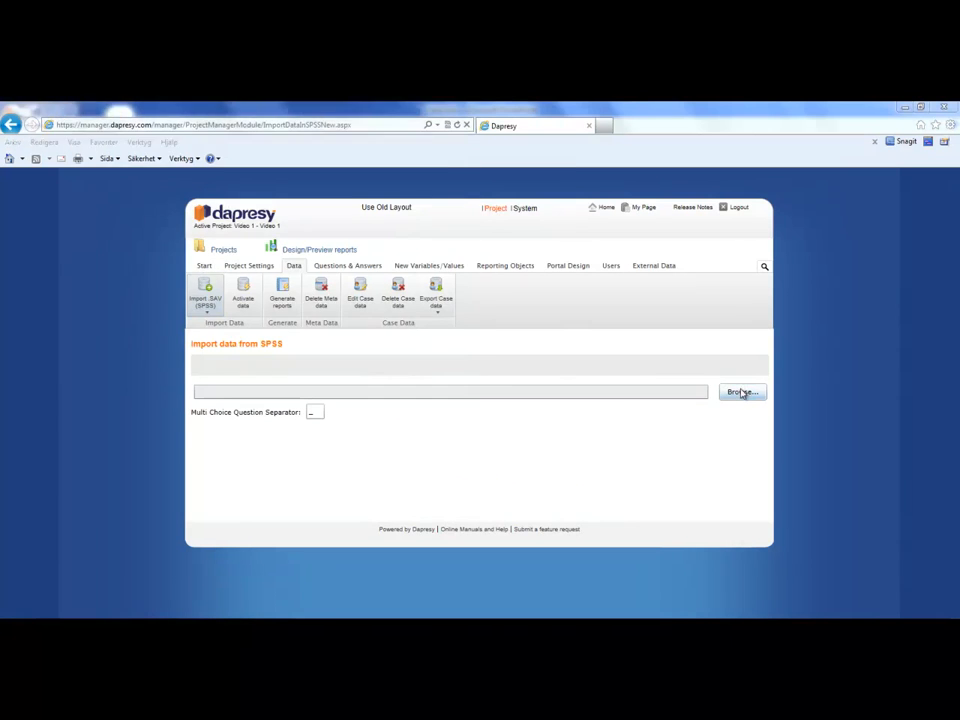
{"action": "scroll", "coordinate": [317, 306], "scroll_direction": "down", "scroll_amount": 2}
{"action": "left_click", "coordinate": [318, 322]}
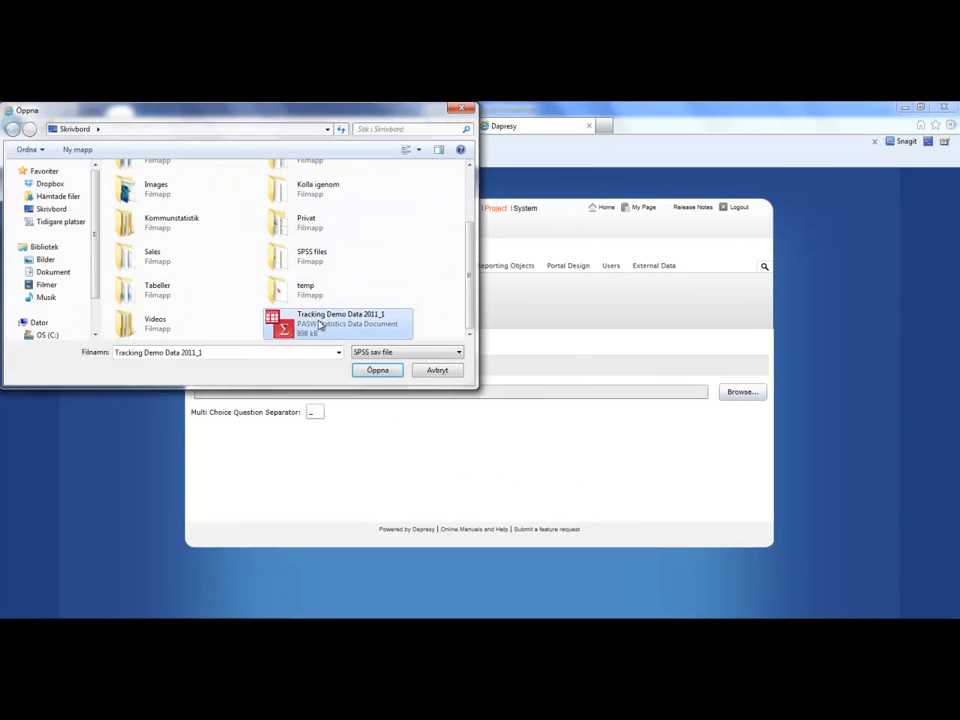
{"action": "left_click", "coordinate": [372, 371]}
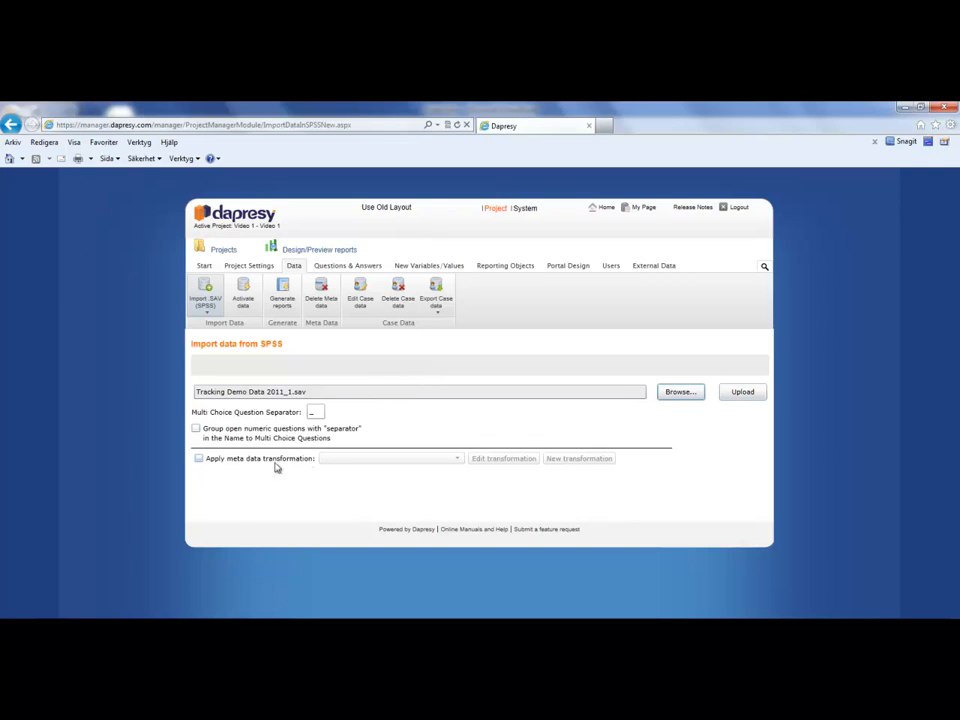
Enable meta data transformation for the import, start a new transformation and view the Gender variable's answer labels and values
{"action": "left_click", "coordinate": [198, 459]}
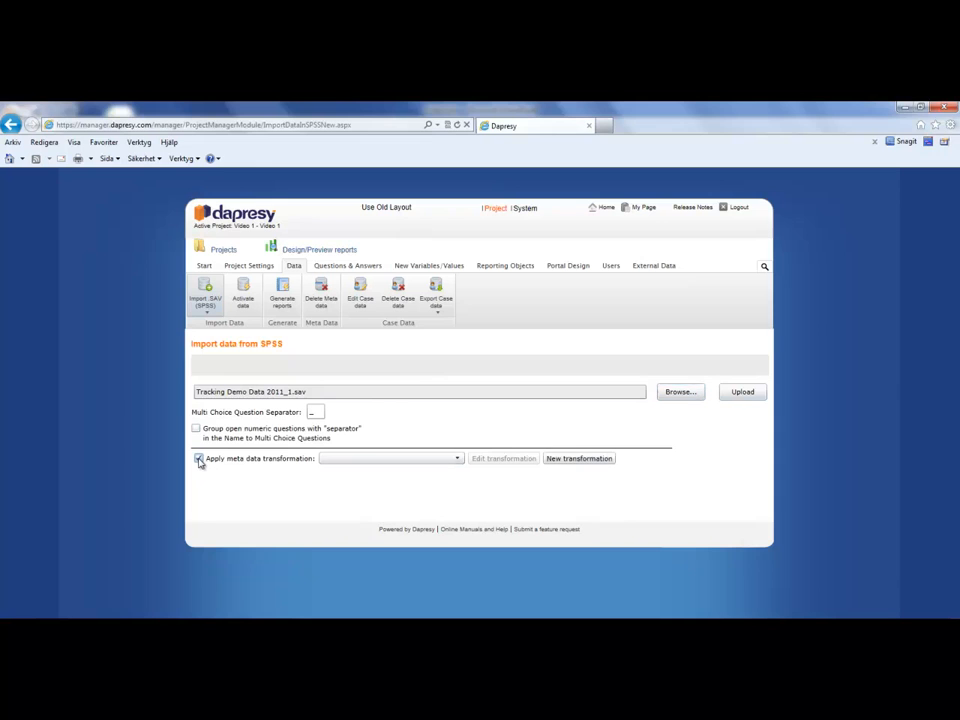
{"action": "left_click", "coordinate": [578, 459]}
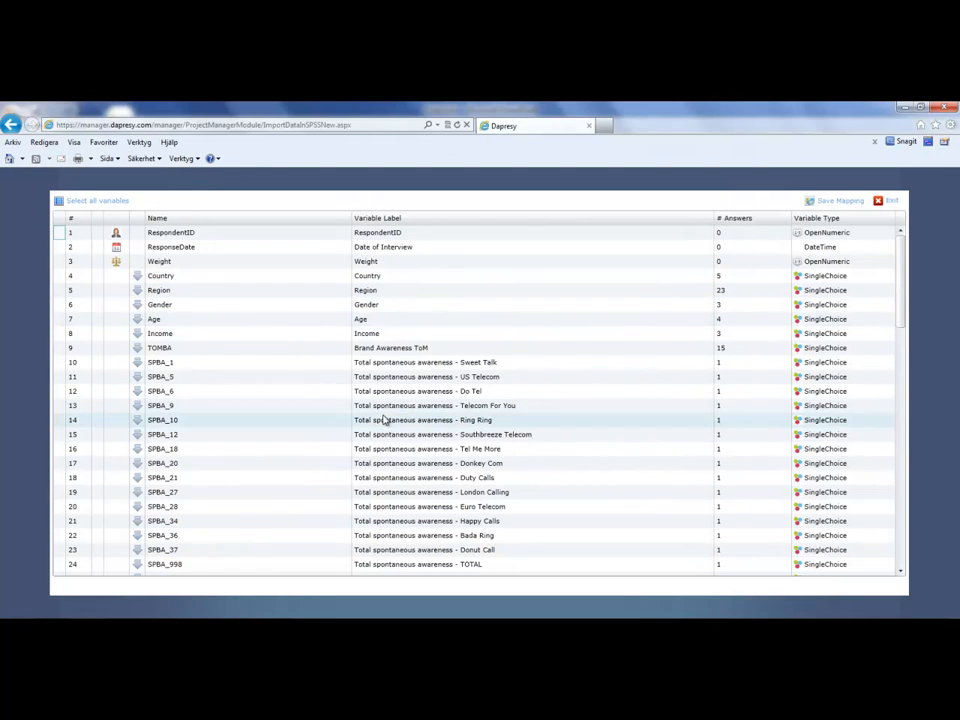
{"action": "left_click", "coordinate": [137, 305]}
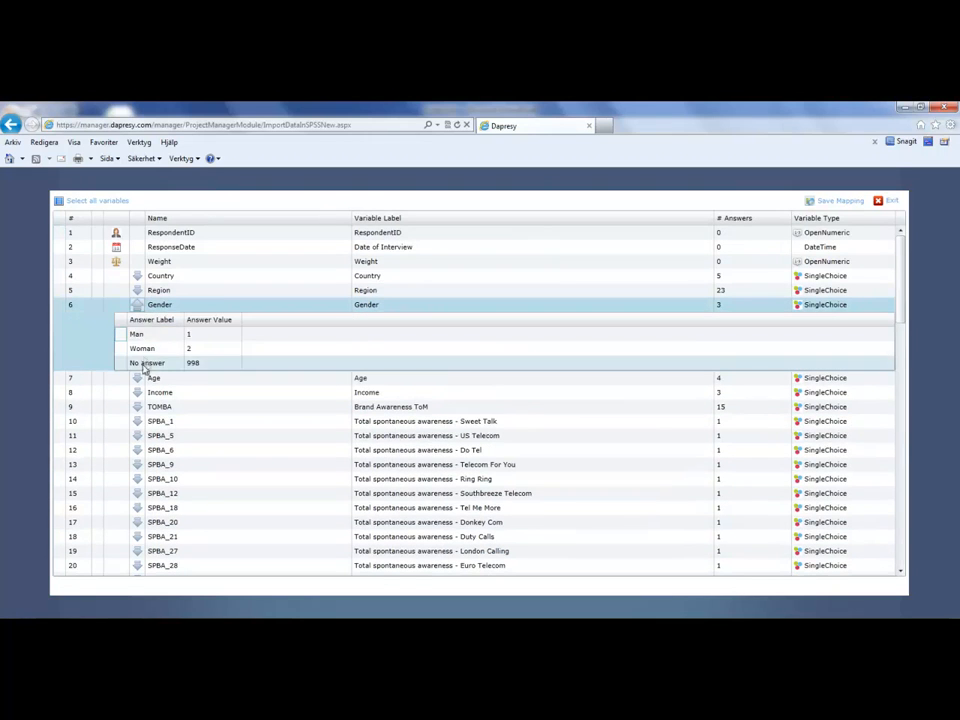
{"action": "left_click", "coordinate": [137, 306]}
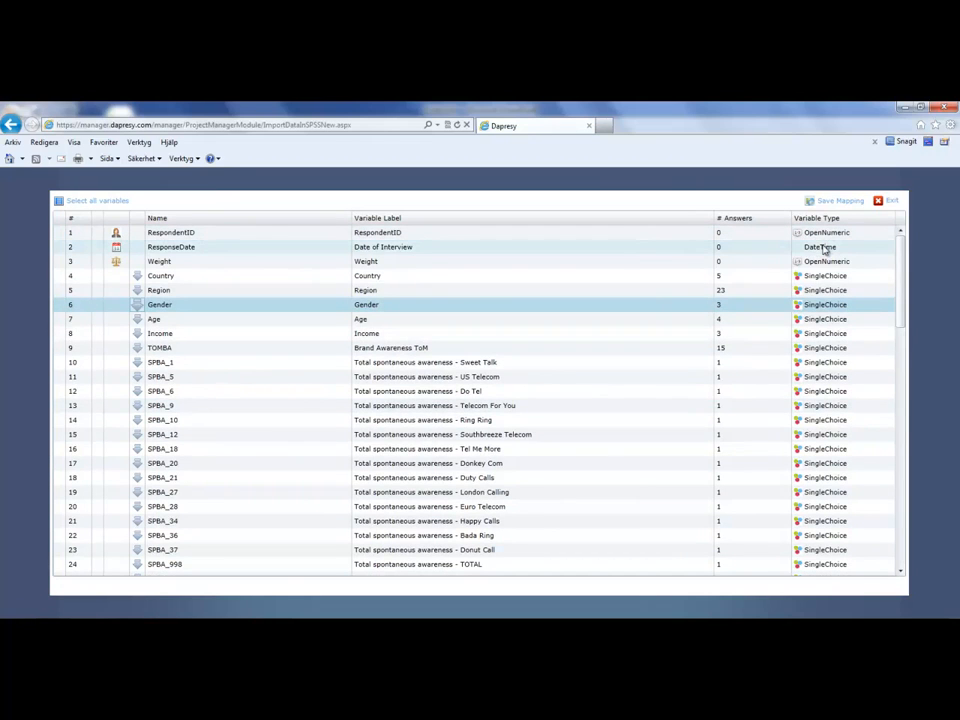
Review the transformation operations available for the Country and Gender variables without applying any
{"action": "right_click", "coordinate": [227, 277]}
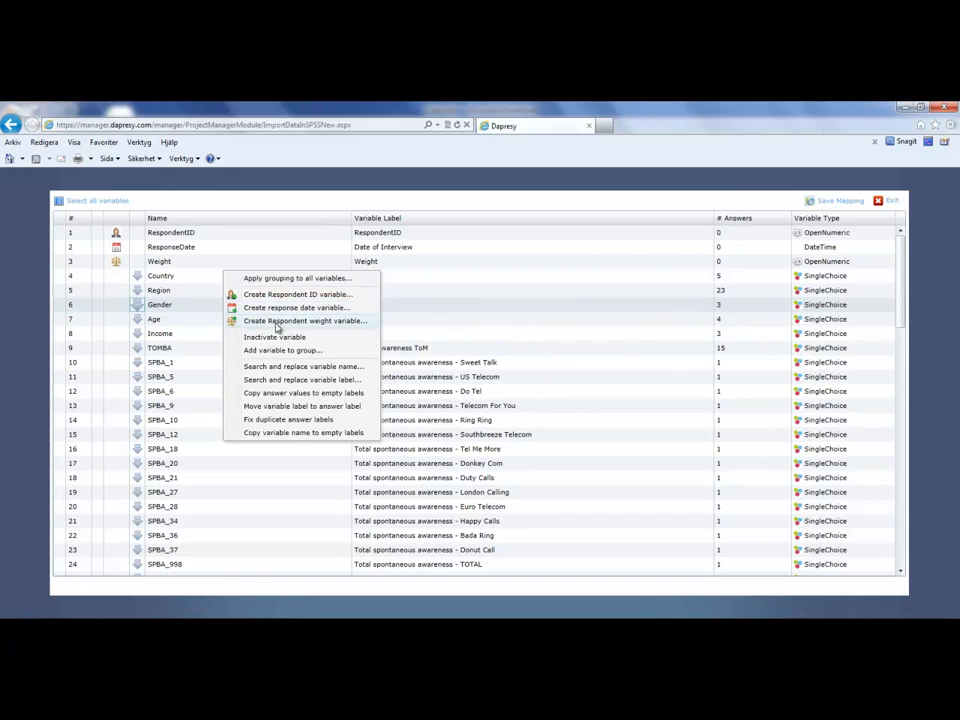
{"action": "left_click", "coordinate": [204, 312]}
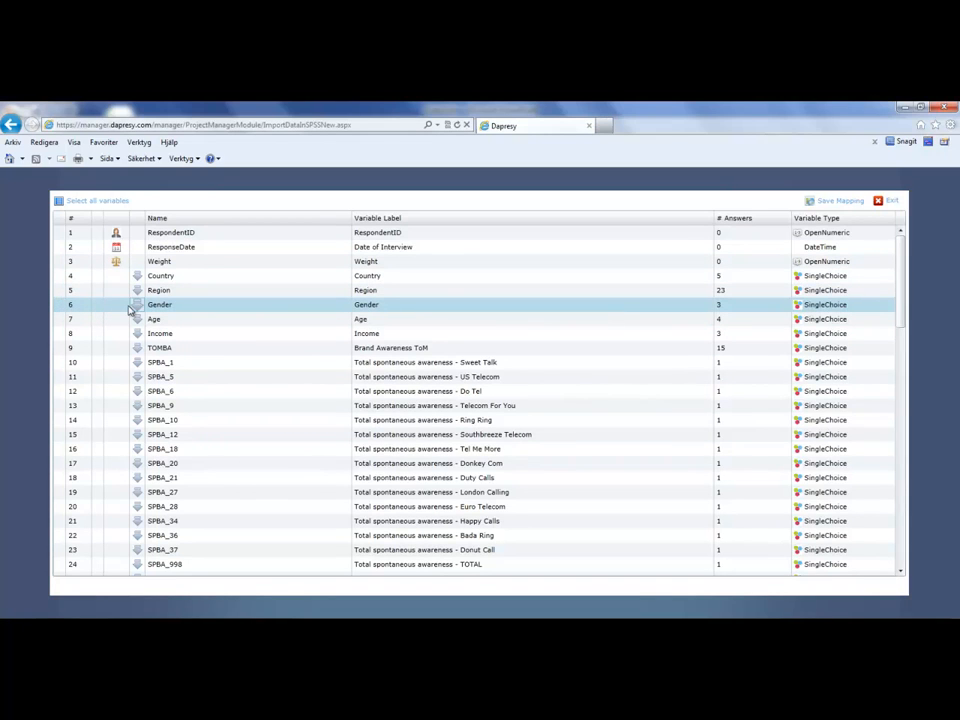
{"action": "right_click", "coordinate": [186, 308]}
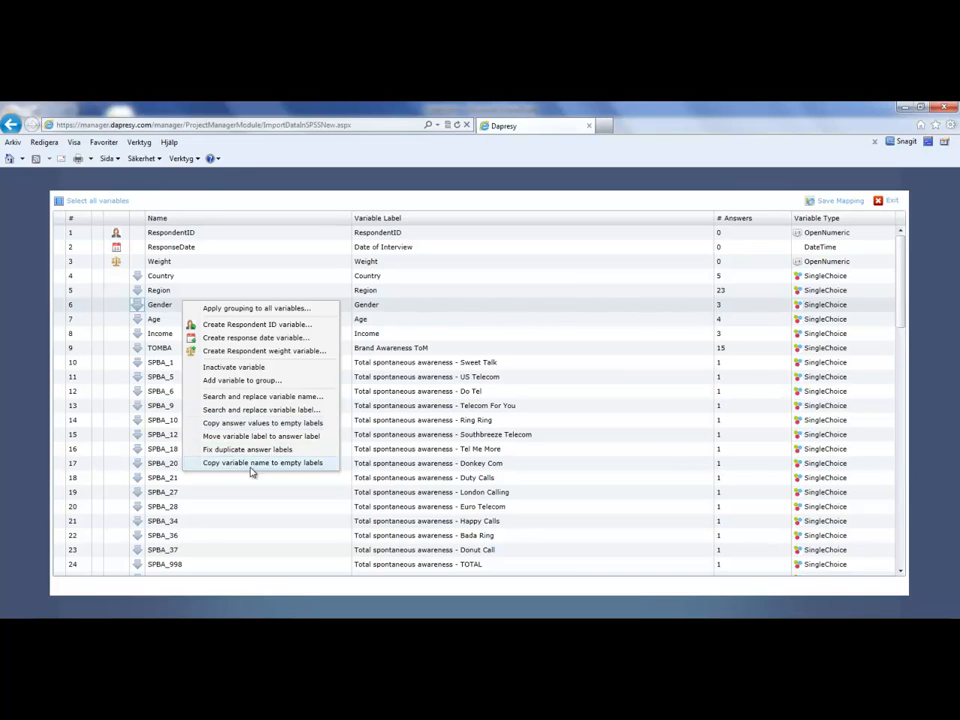
{"action": "left_click", "coordinate": [376, 382]}
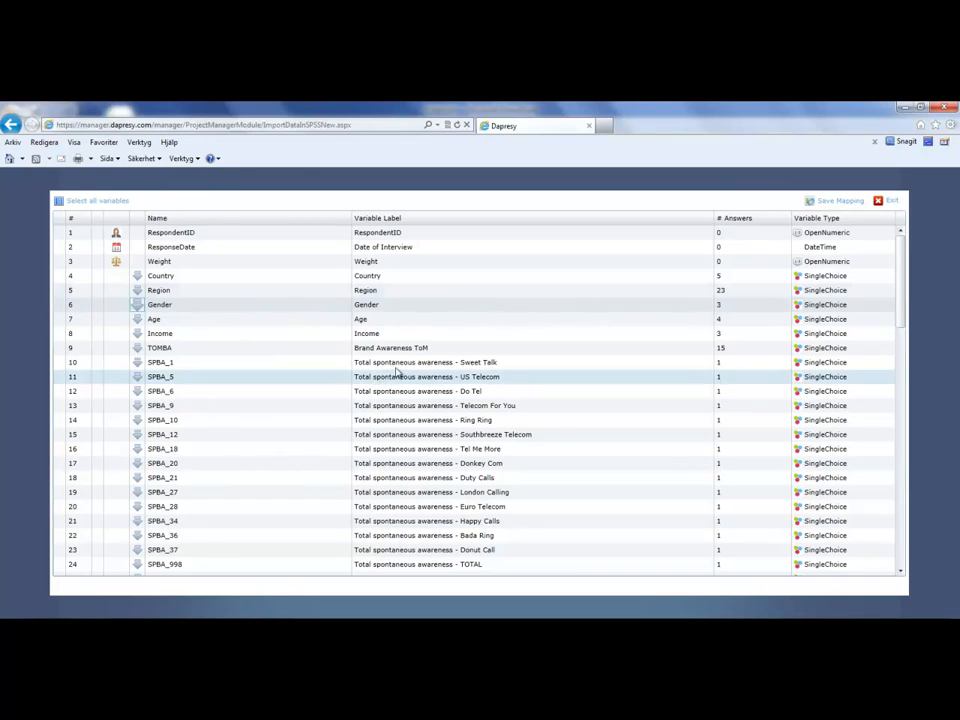
Save the variable mapping as a new mapping named Transformation 1 and exit the transformation editor
{"action": "left_click", "coordinate": [841, 203]}
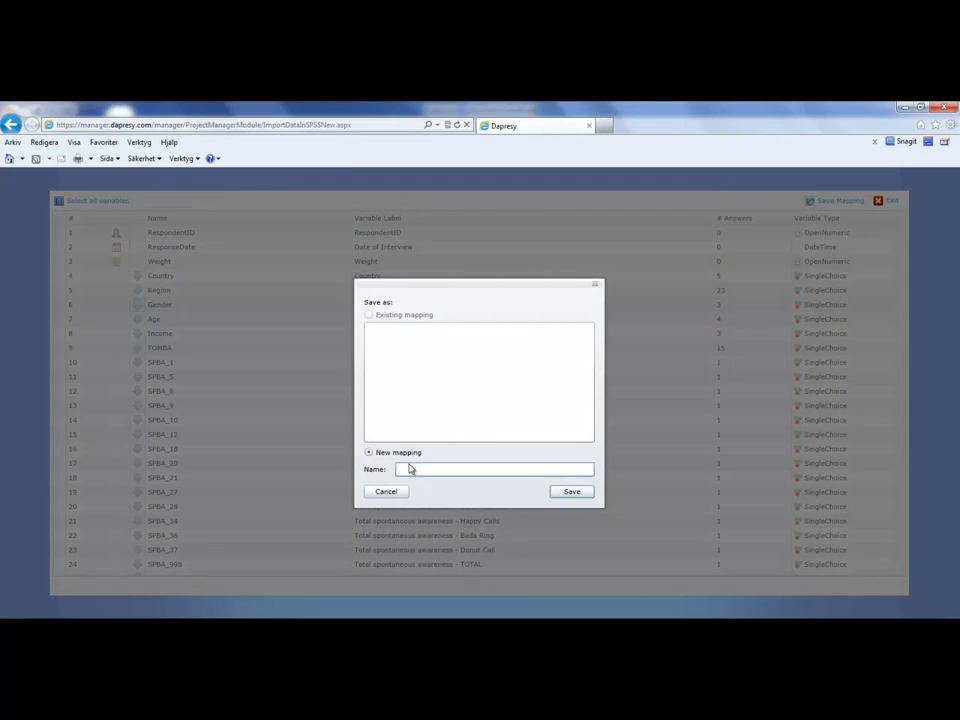
{"action": "type", "text": "Transformation 1"}
{"action": "left_click", "coordinate": [572, 492]}
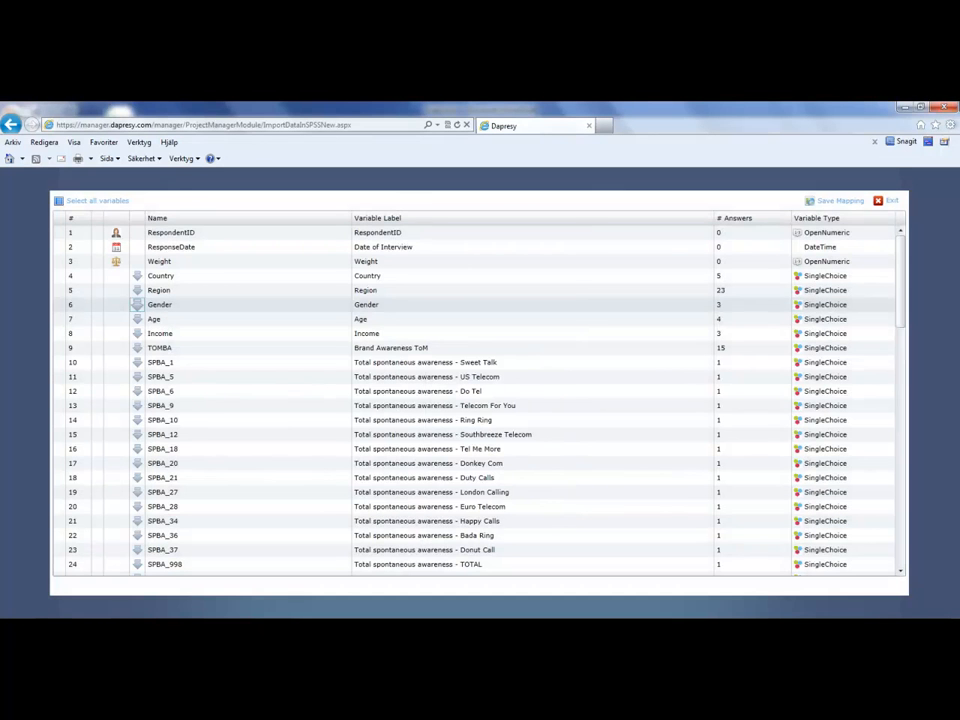
{"action": "left_click", "coordinate": [889, 201]}
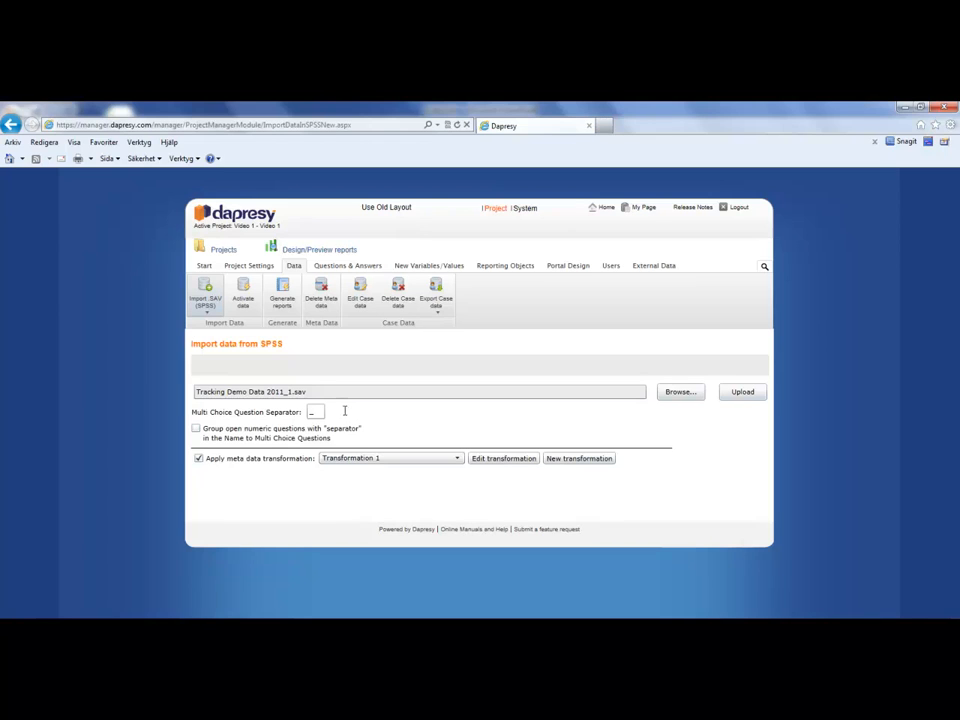
Upload the SPSS file with Transformation 1 applied and review the answer alternatives of the SPBA multi choice question
{"action": "left_click", "coordinate": [740, 395]}
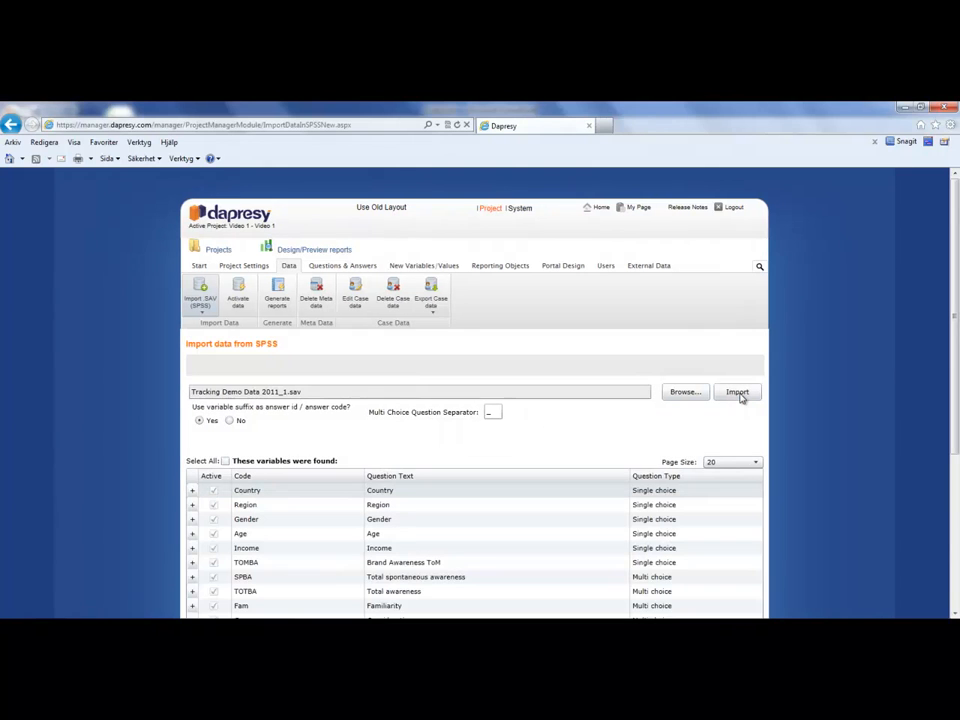
{"action": "scroll", "coordinate": [756, 426], "scroll_direction": "down", "scroll_amount": 3}
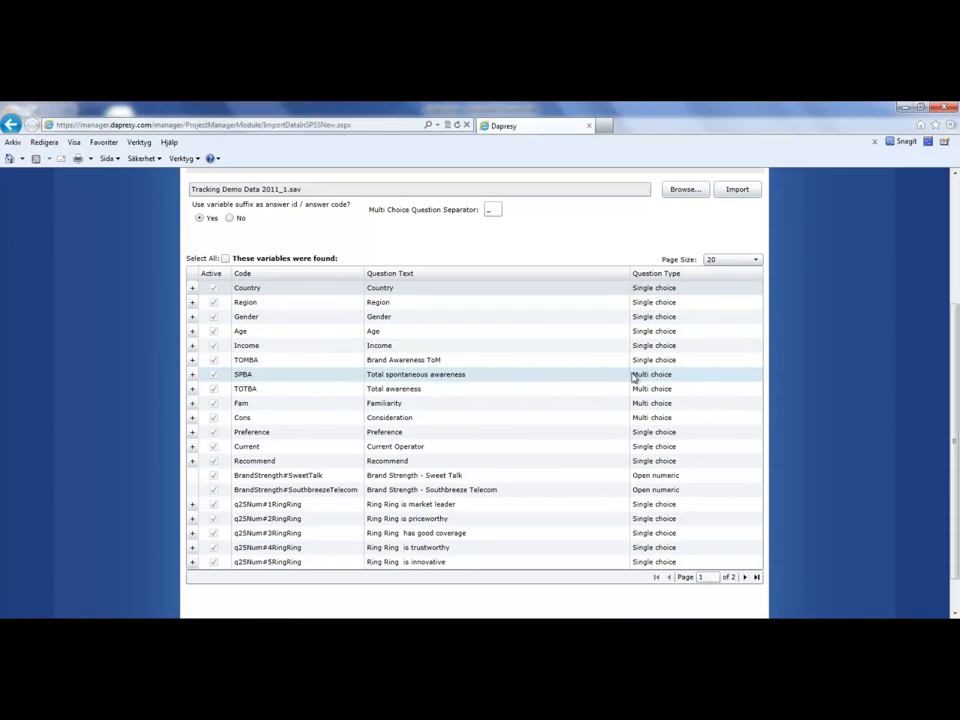
{"action": "left_click", "coordinate": [192, 374]}
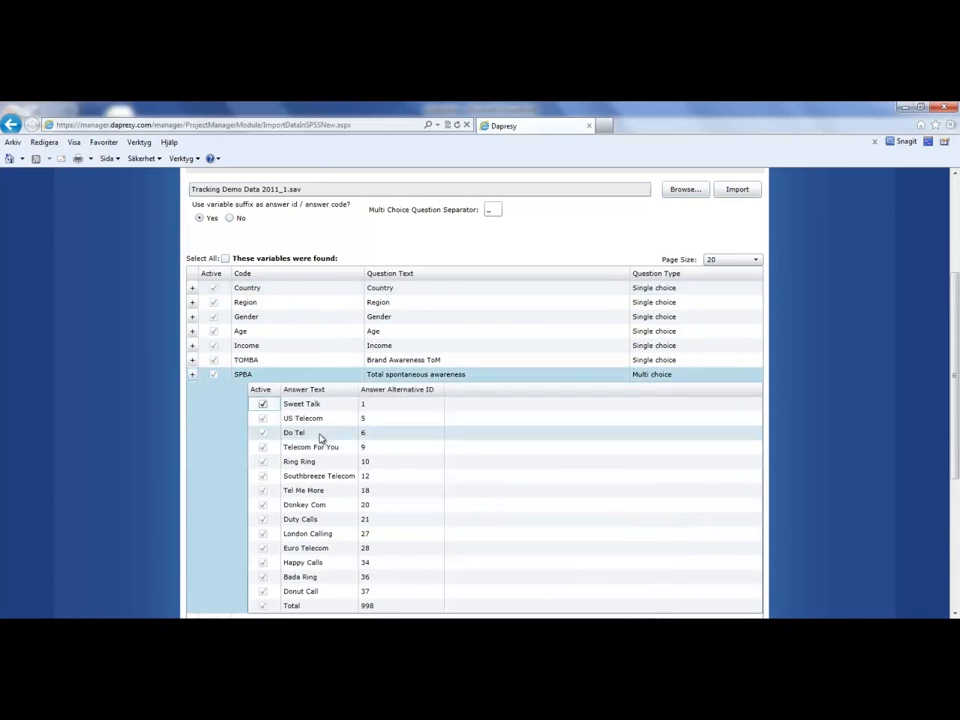
{"action": "scroll", "coordinate": [320, 437], "scroll_direction": "down", "scroll_amount": 3}
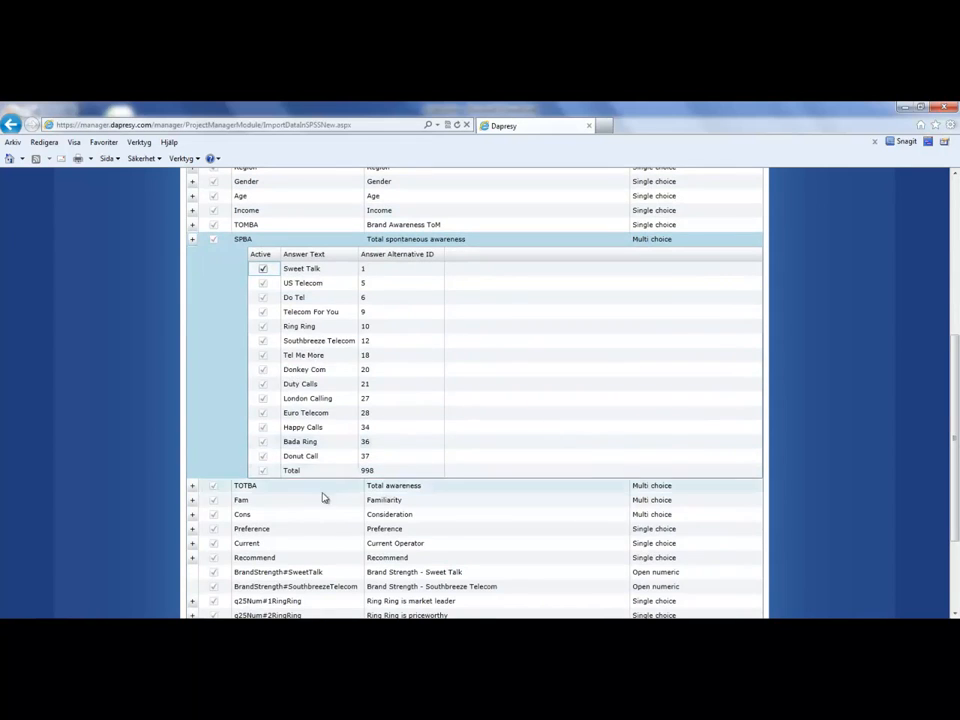
{"action": "scroll", "coordinate": [322, 492], "scroll_direction": "up", "scroll_amount": 3}
{"action": "left_click", "coordinate": [192, 374]}
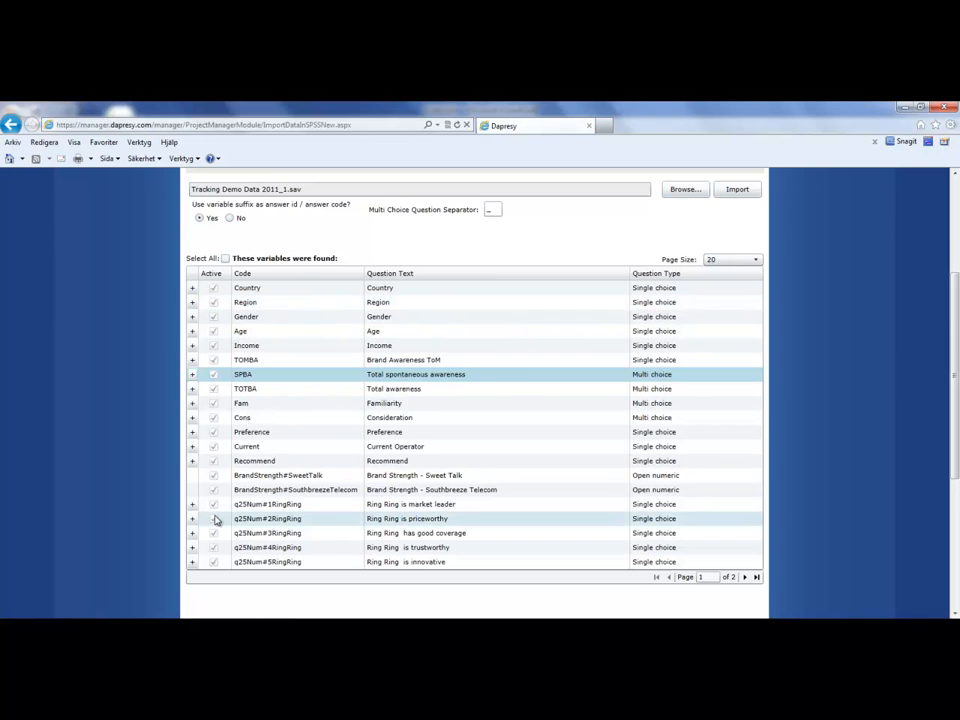
{"action": "scroll", "coordinate": [215, 519], "scroll_direction": "up", "scroll_amount": 3}
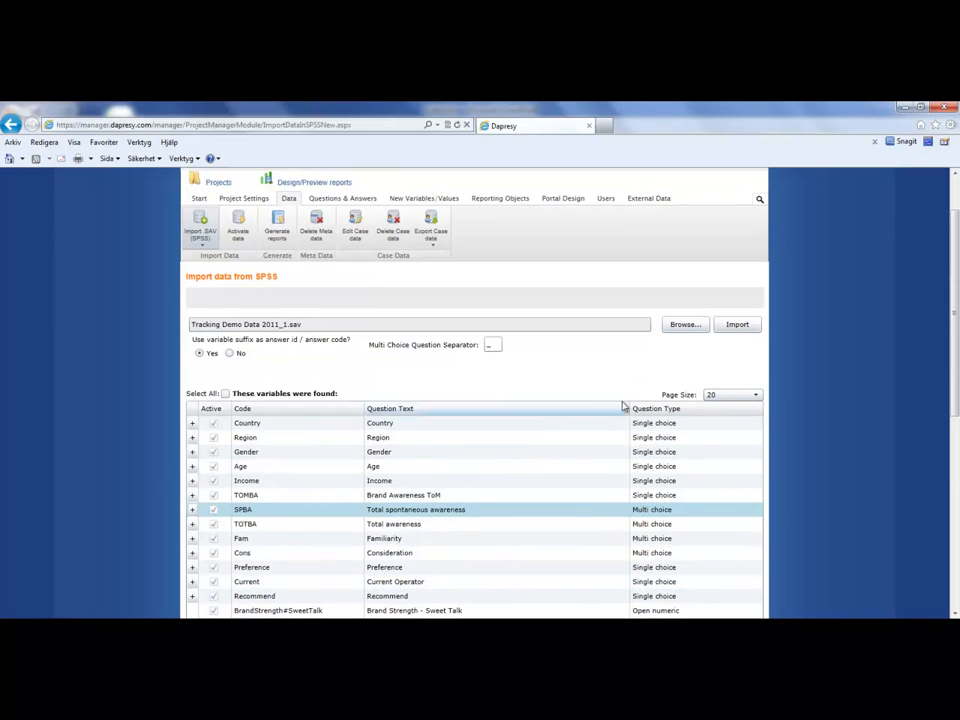
Import the found variables and inspect the answers and questions in the France/Germany/Sweden answer block
{"action": "left_click", "coordinate": [739, 327]}
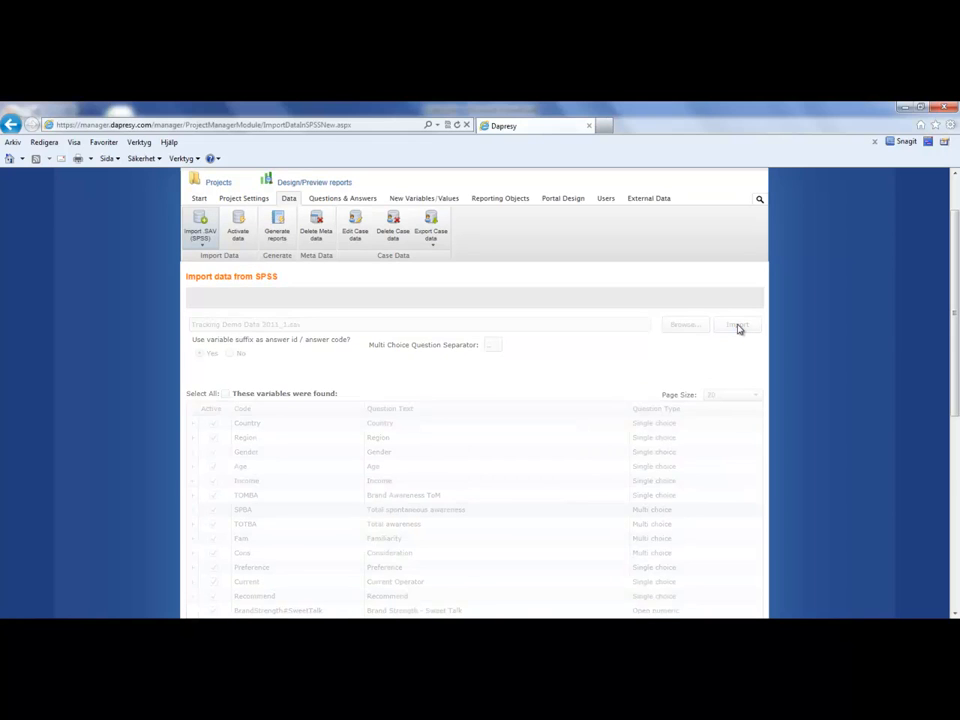
{"action": "scroll", "coordinate": [765, 328], "scroll_direction": "down", "scroll_amount": 3}
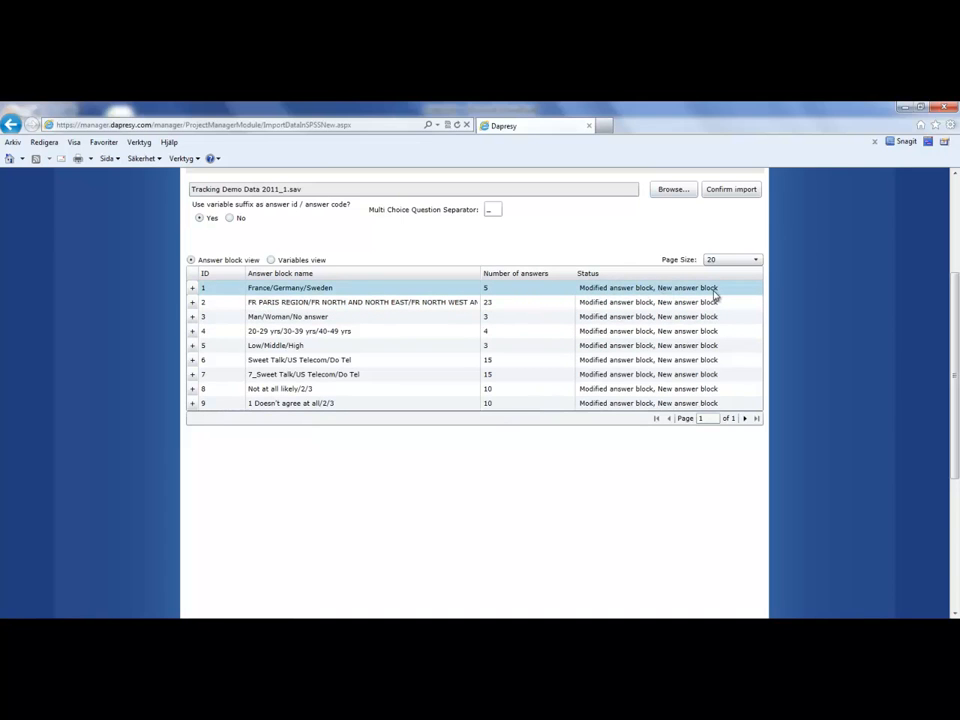
{"action": "scroll", "coordinate": [660, 311], "scroll_direction": "up", "scroll_amount": 1}
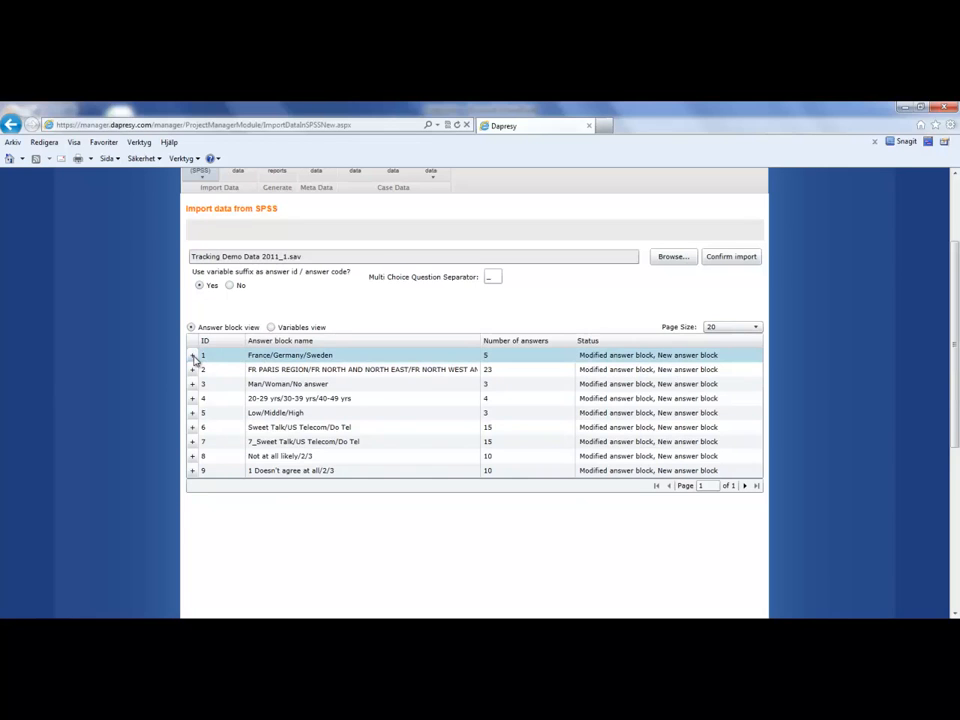
{"action": "left_click", "coordinate": [194, 356]}
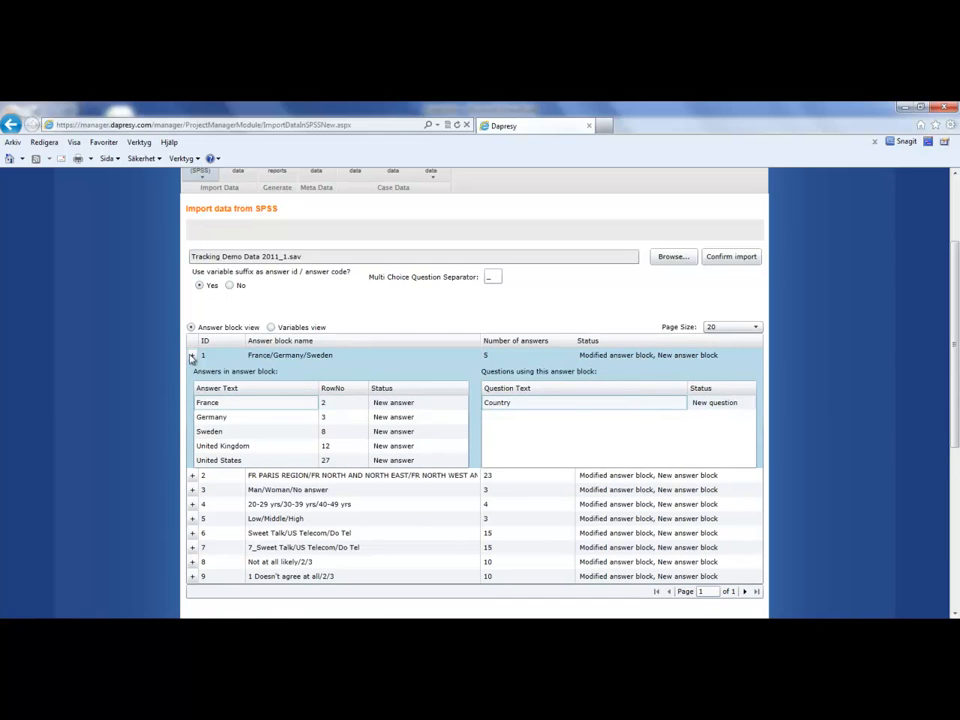
{"action": "left_click", "coordinate": [194, 357]}
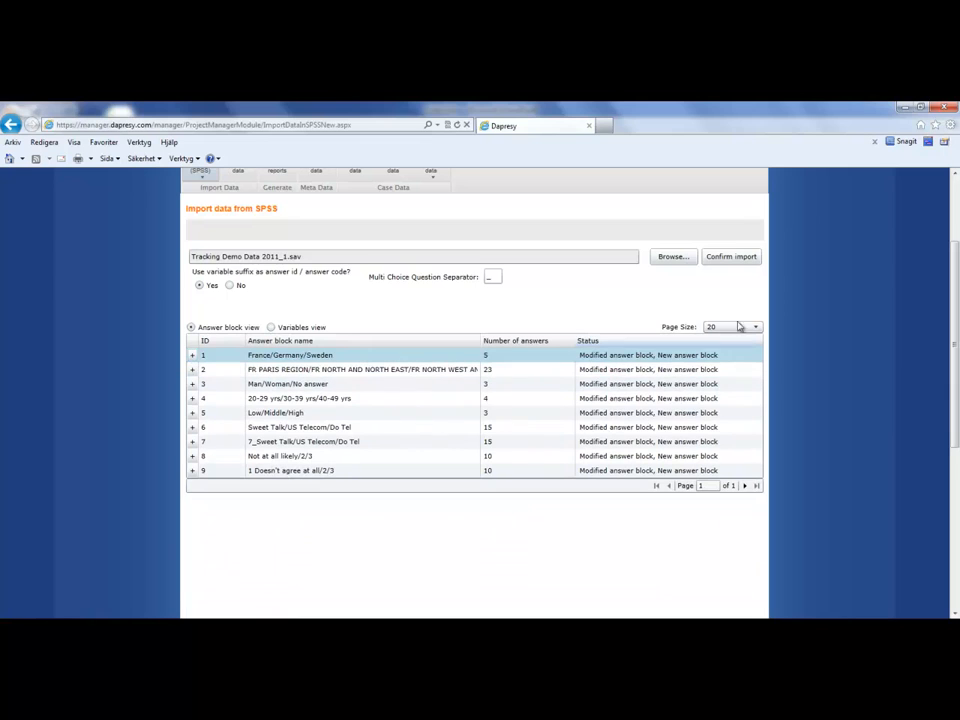
Confirm the import of the data file and set the import mode for further files to Import Meta Data & Case Data
{"action": "left_click", "coordinate": [728, 260]}
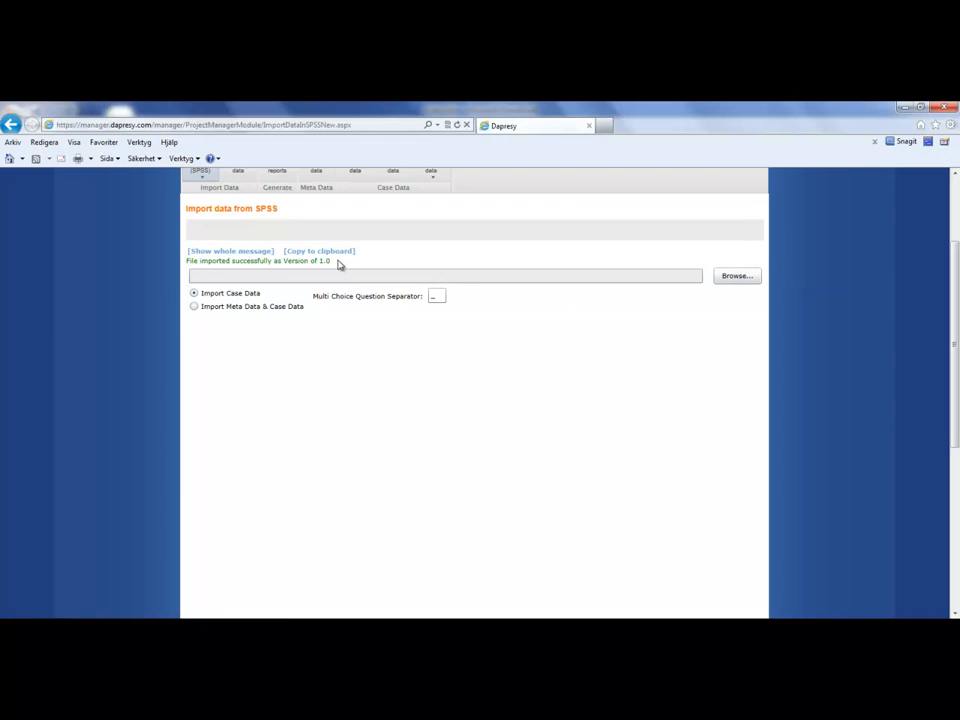
{"action": "scroll", "coordinate": [339, 264], "scroll_direction": "up", "scroll_amount": 1}
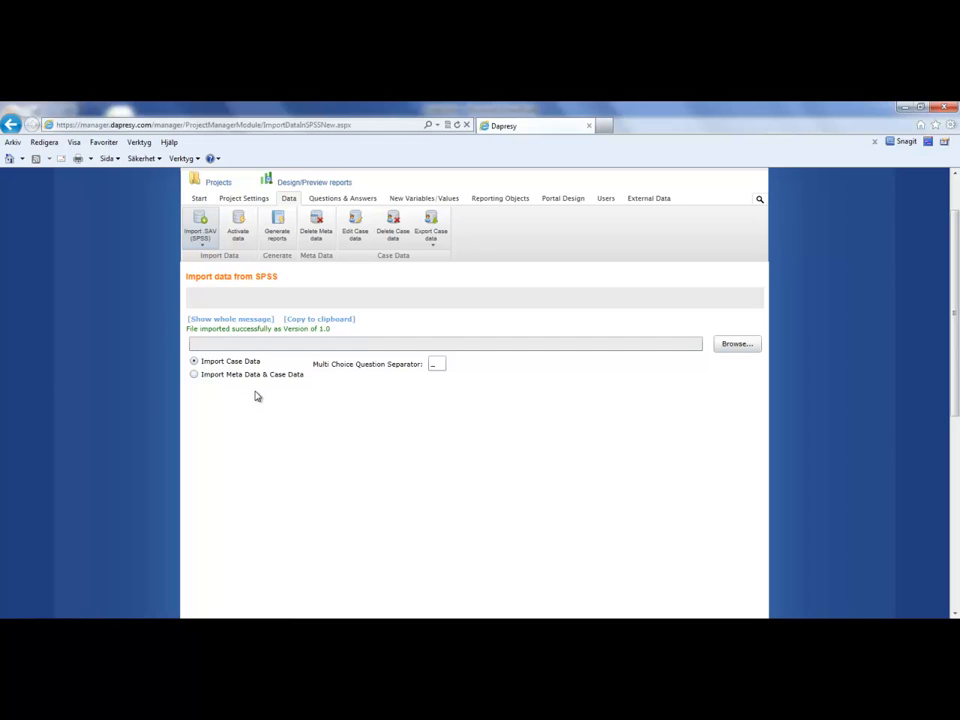
{"action": "left_click", "coordinate": [194, 375]}
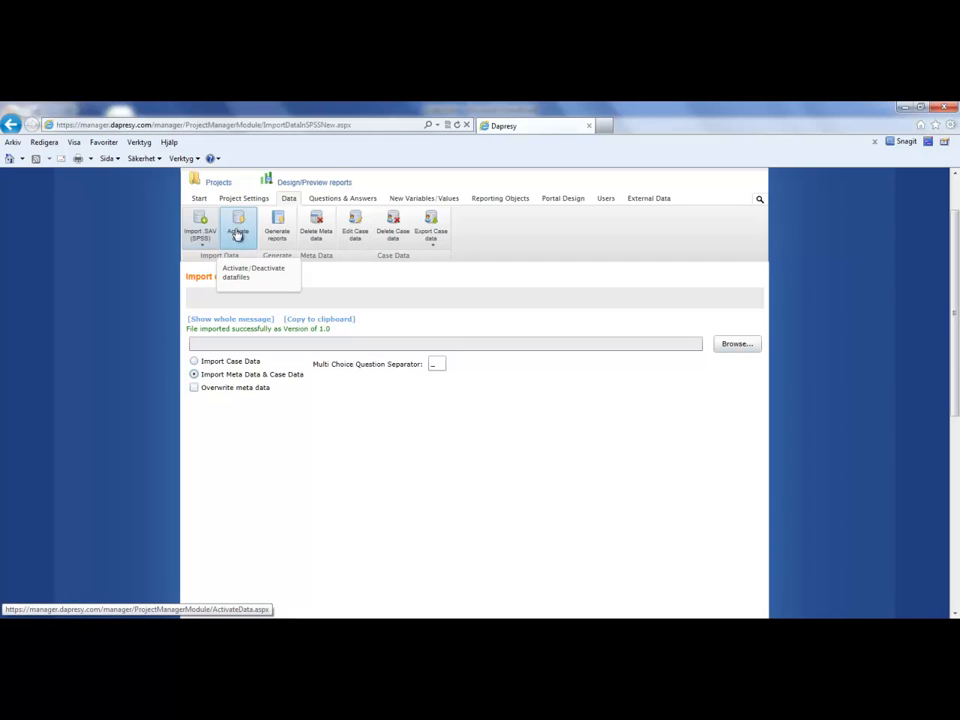
Activate databatch 1.0, Tracking Demo Data 2011_1.sav, in the project's case data
{"action": "left_click", "coordinate": [238, 232]}
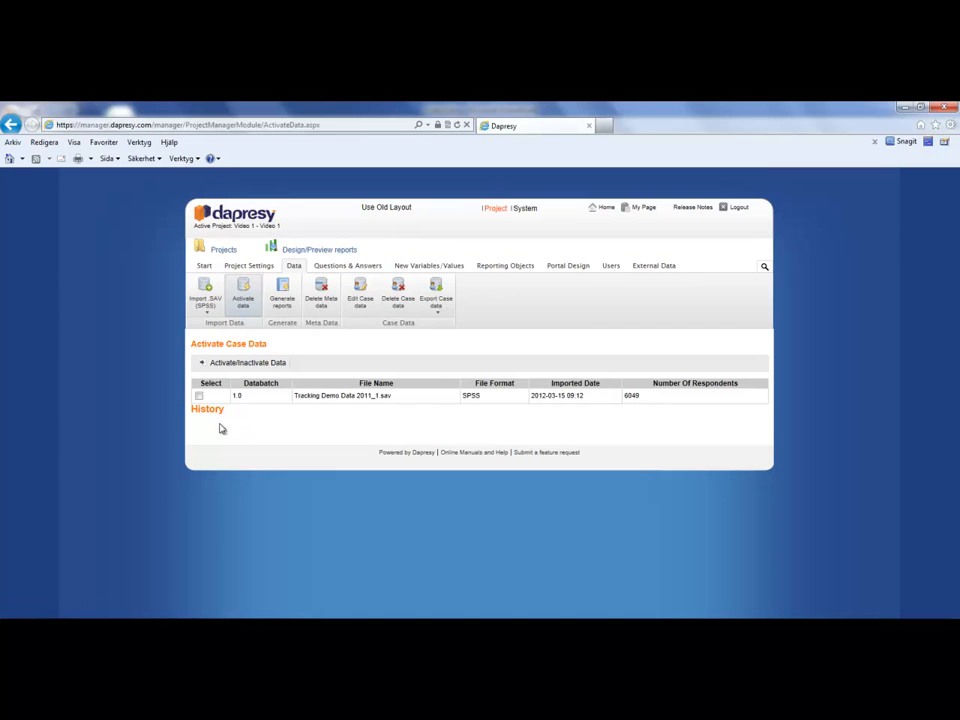
{"action": "left_click", "coordinate": [200, 397]}
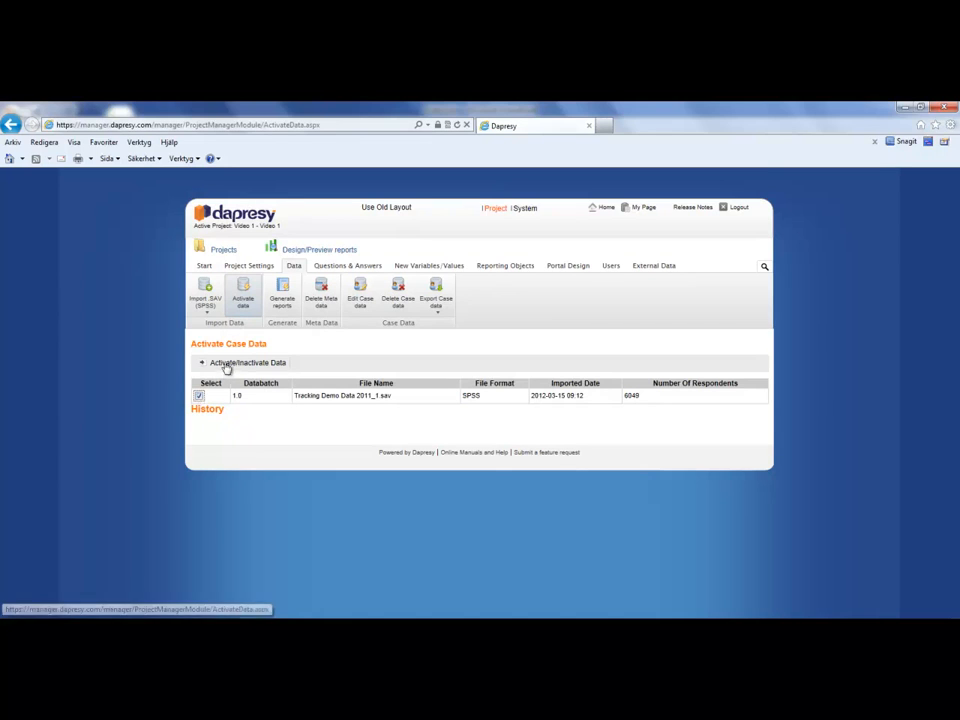
{"action": "left_click", "coordinate": [225, 364]}
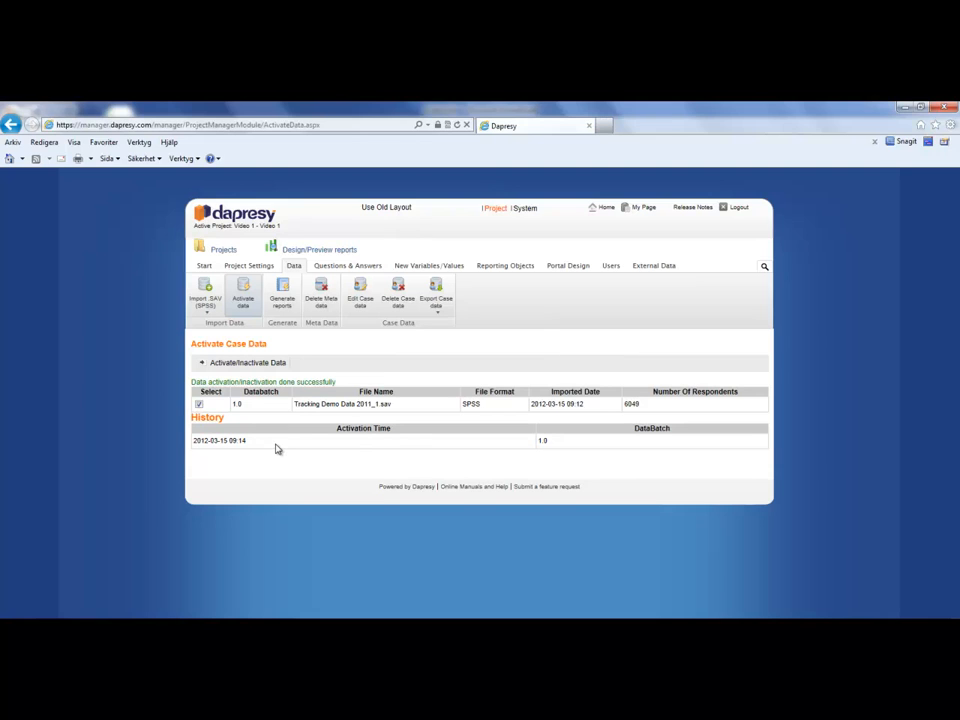
Deselect databatch 1.0 in the list of imported case data files
{"action": "left_click", "coordinate": [199, 405]}
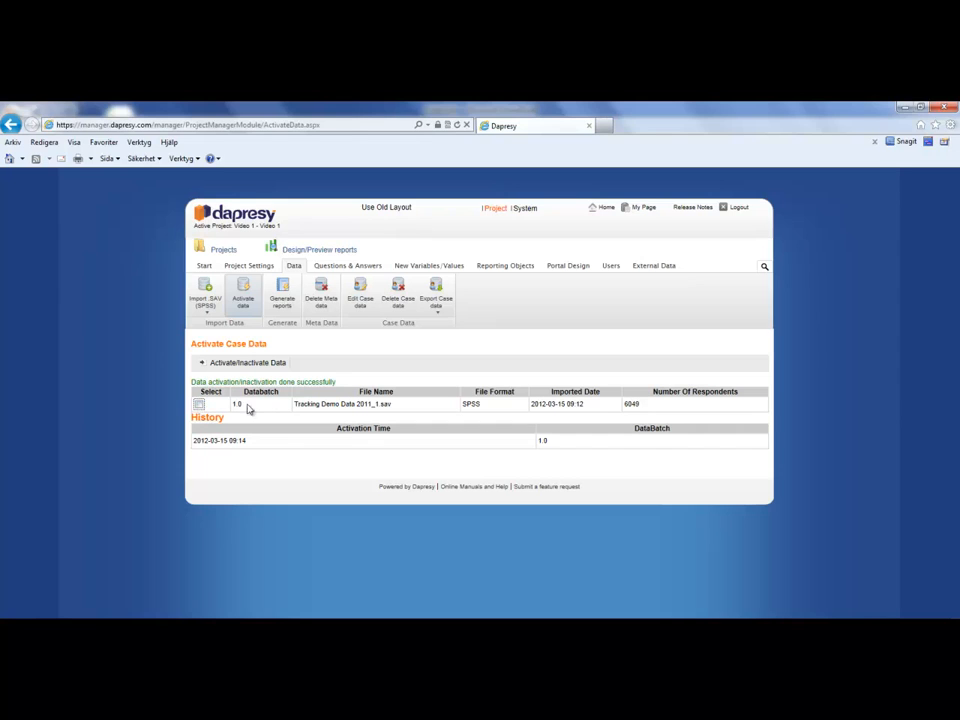